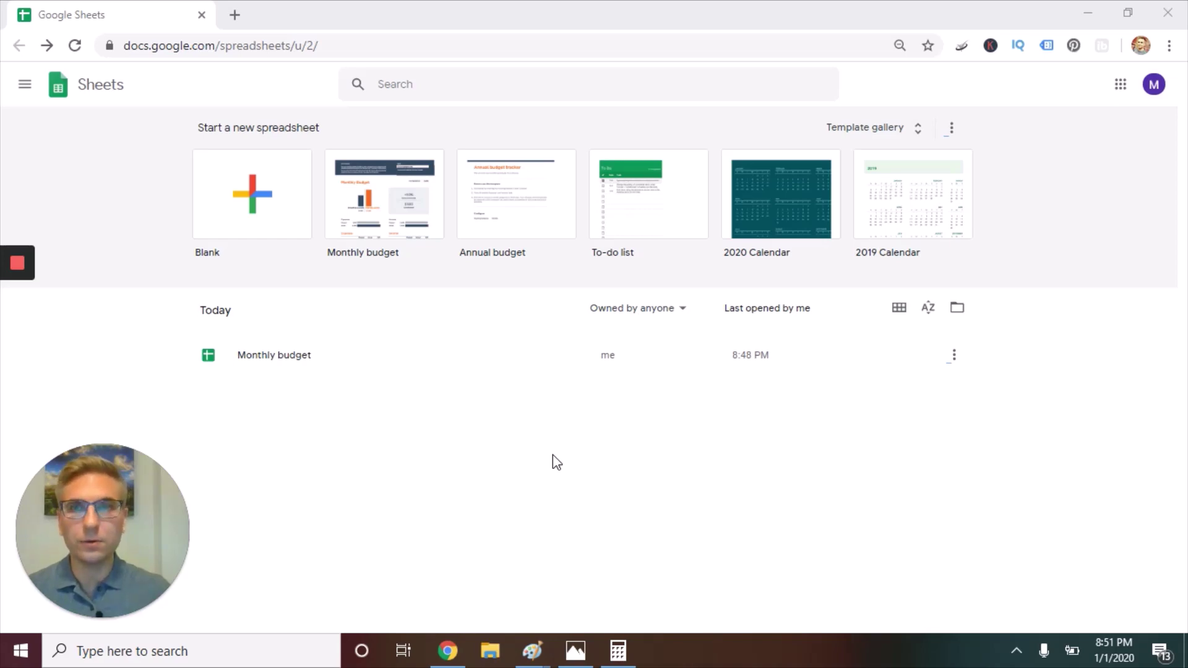
Create a new spreadsheet from the Monthly budget template
{"action": "left_click", "coordinate": [420, 226]}
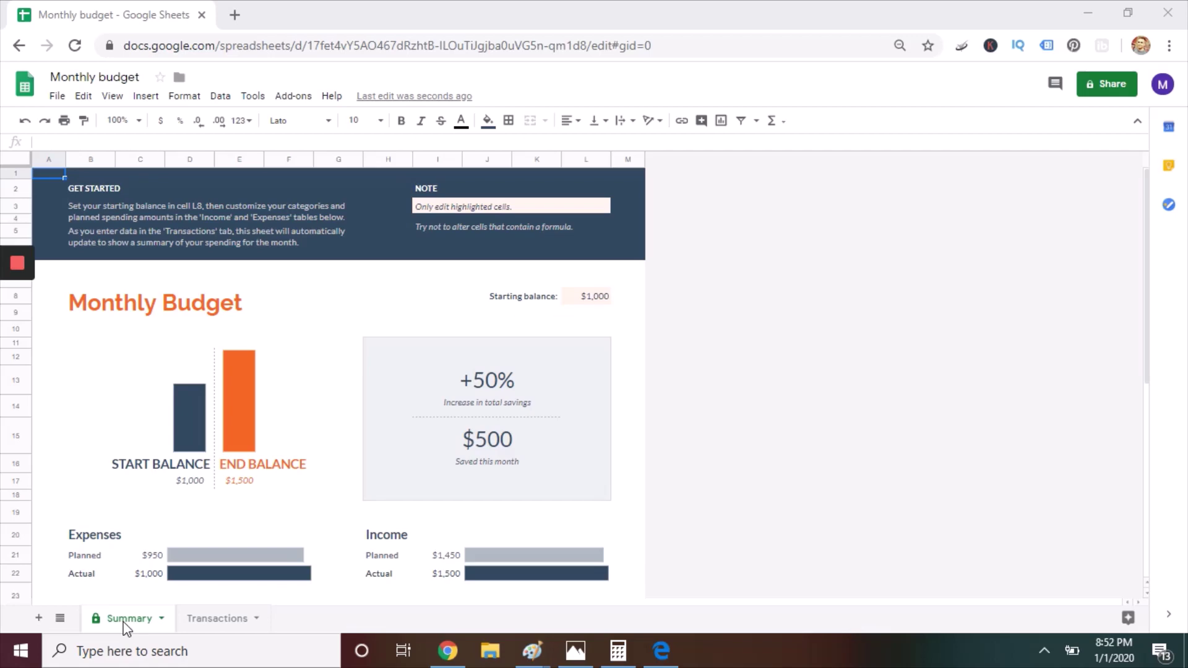
Start editing the 'Monthly budget' spreadsheet title
{"action": "left_click", "coordinate": [94, 79]}
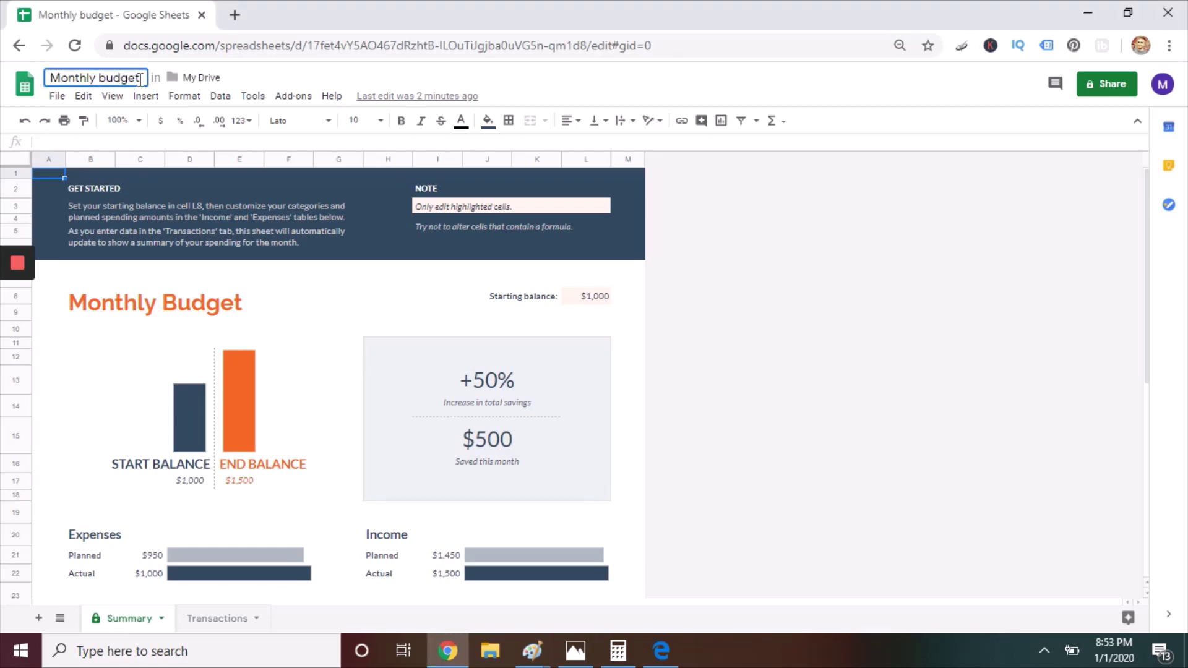
Rename the spreadsheet to 'January 2020 Budget'
{"action": "left_click_drag", "start_coordinate": [139, 79], "coordinate": [57, 81]}
{"action": "key", "text": "BackSpace"}
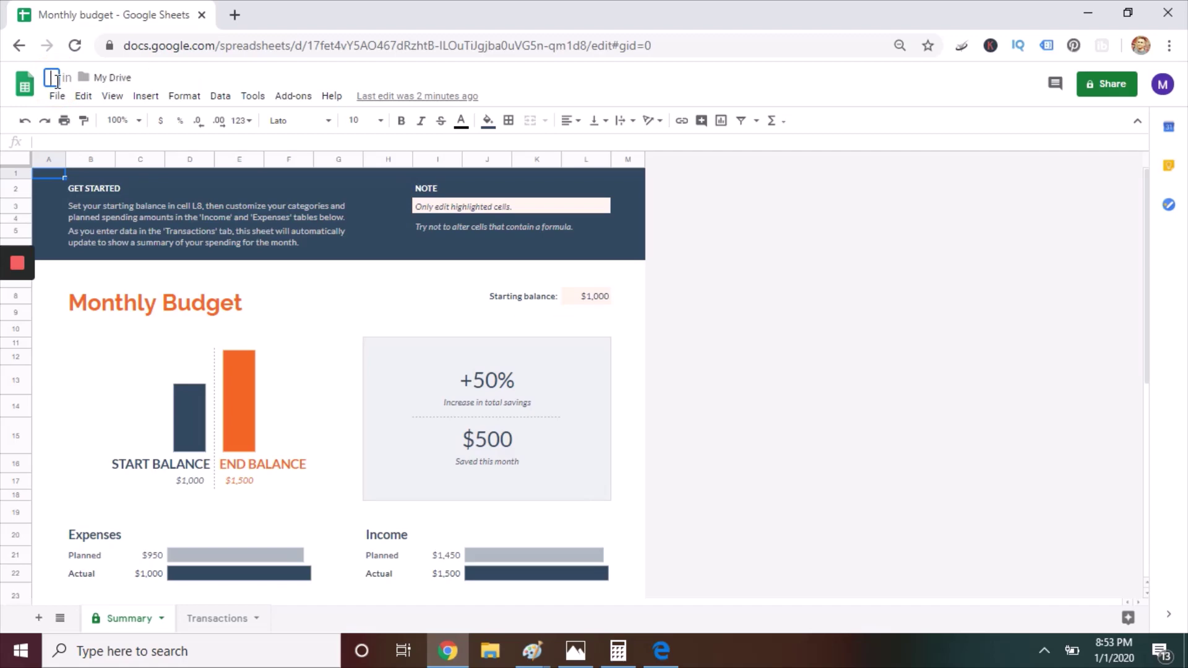
{"action": "type", "text": "January 2020 Budget"}
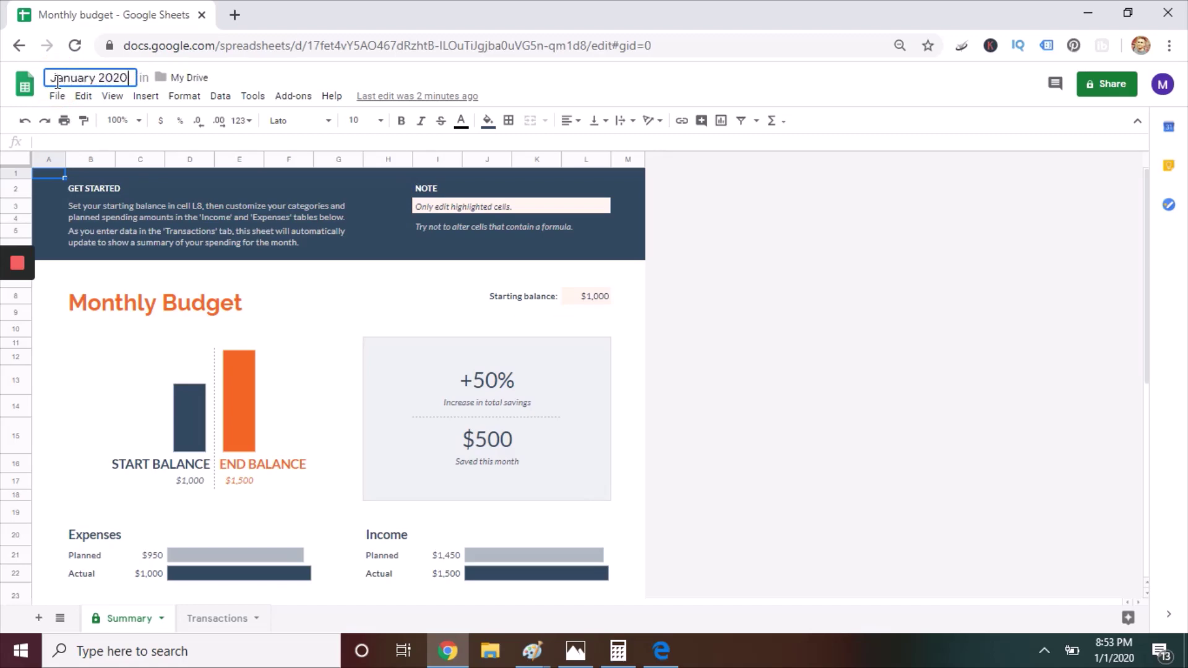
{"action": "key", "text": "Return"}
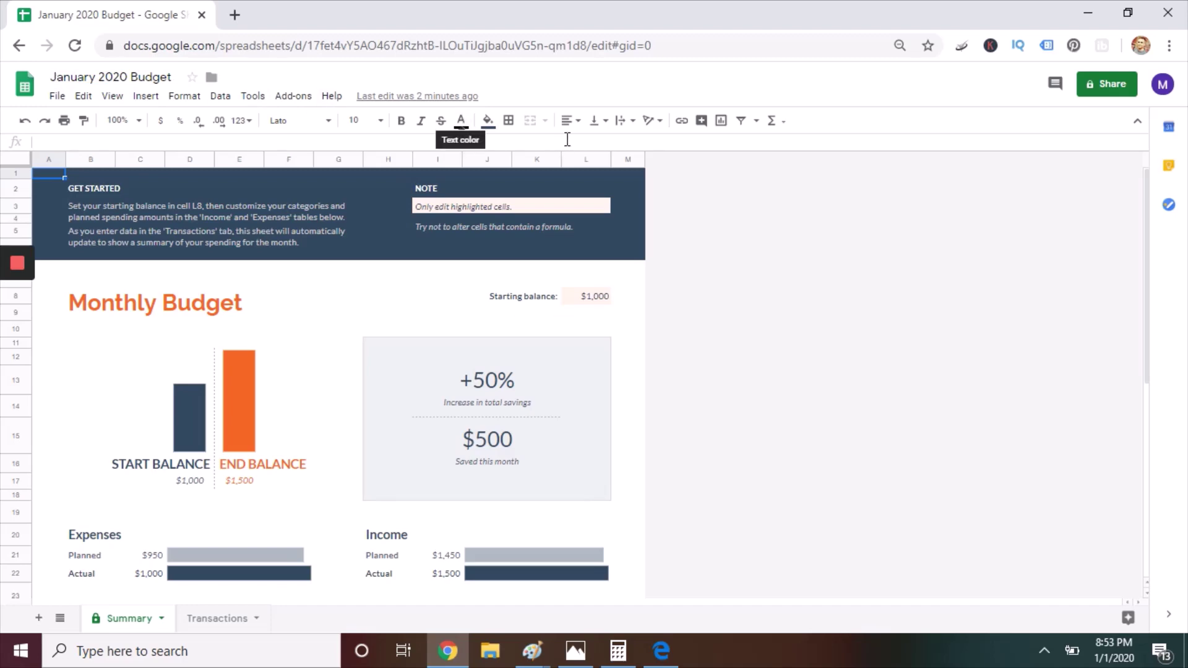
Set the starting balance in L8 to 0
{"action": "left_click", "coordinate": [589, 300]}
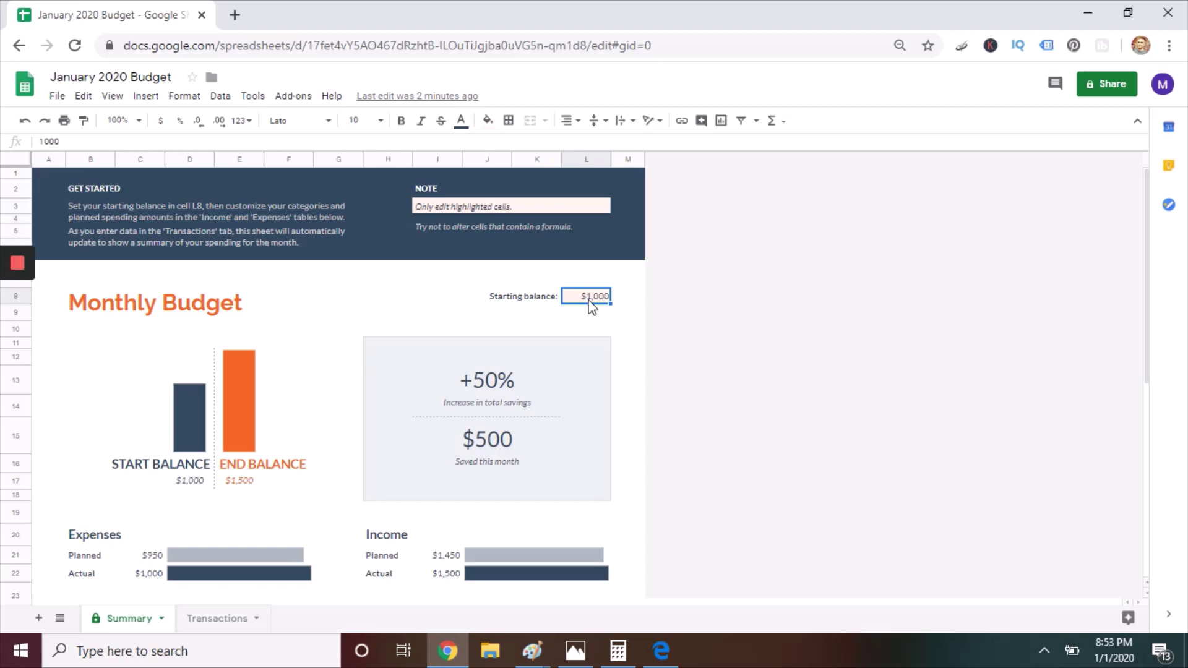
{"action": "type", "text": "0"}
{"action": "key", "text": "Return"}
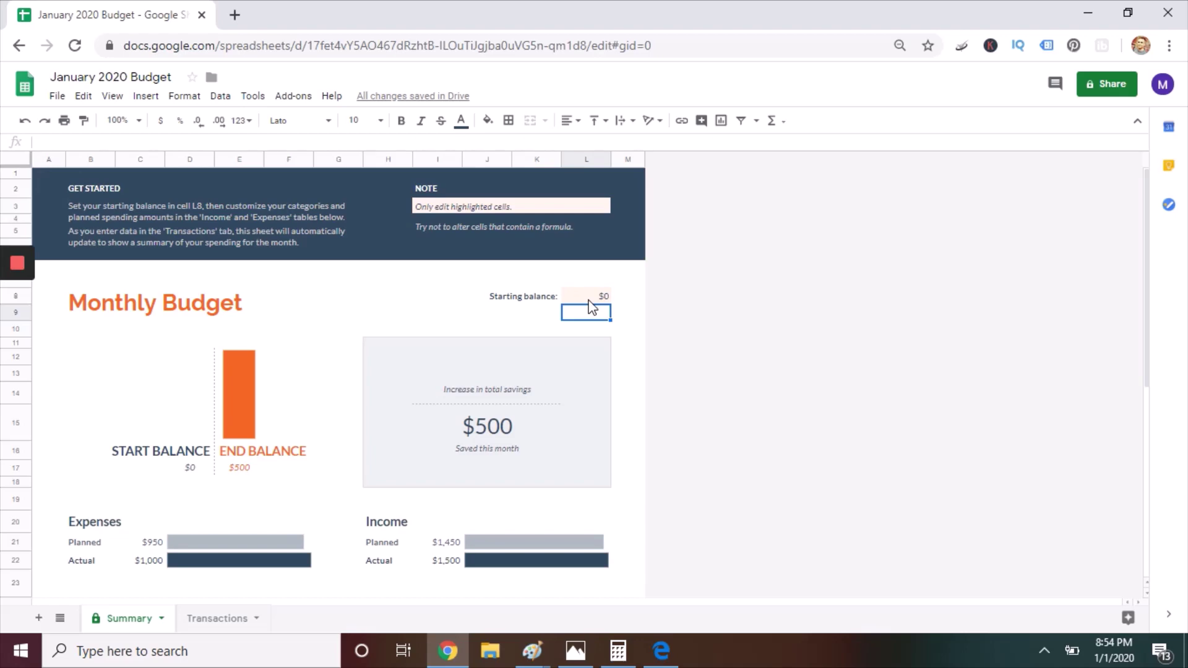
Clear the $950 Home planned amount in D31 and the $1,450 Paycheck planned amount in J29
{"action": "scroll", "coordinate": [1145, 243], "scroll_direction": "down", "scroll_amount": 1}
{"action": "left_click_drag", "start_coordinate": [1145, 241], "coordinate": [1156, 388]}
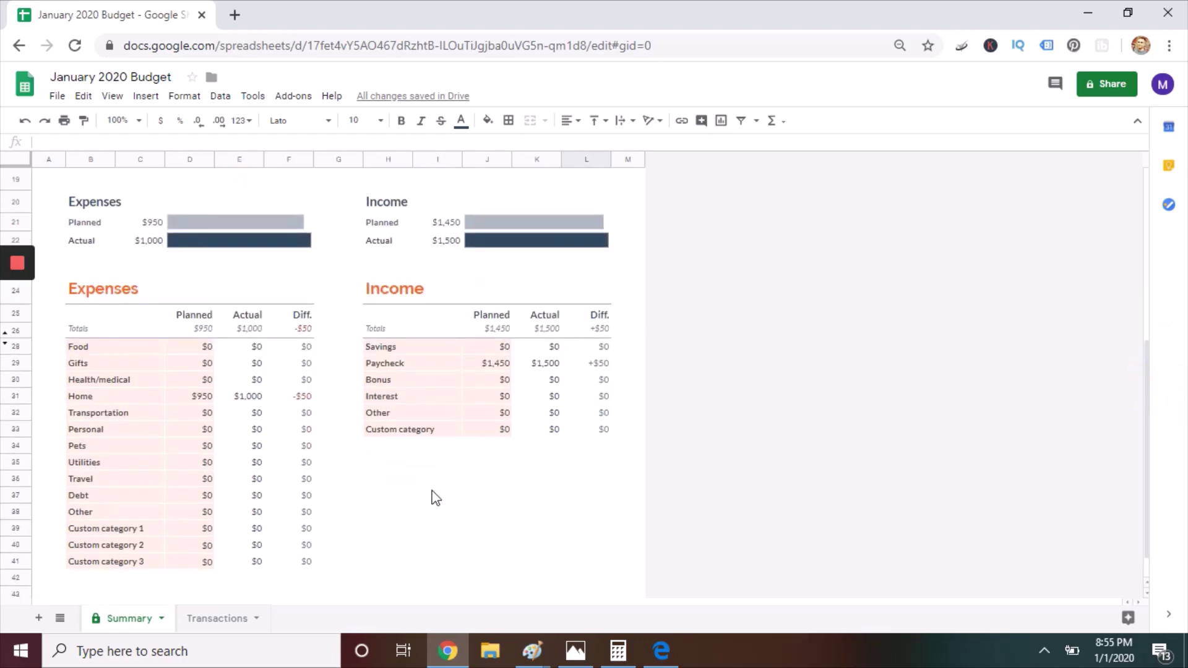
{"action": "left_click", "coordinate": [208, 401]}
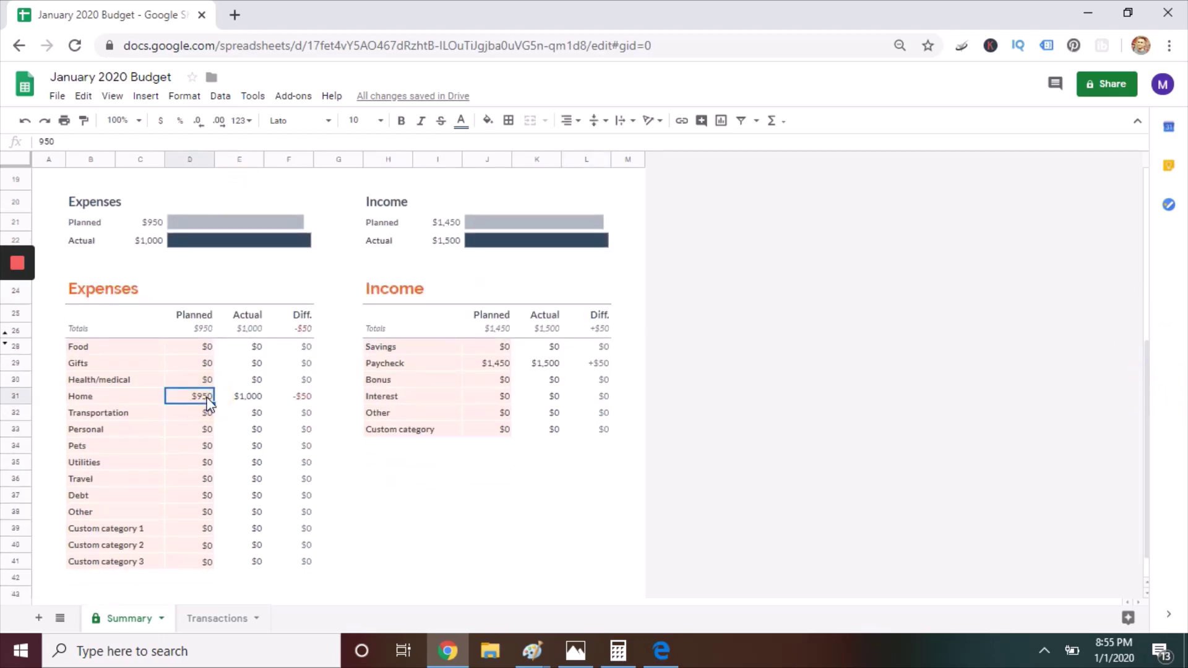
{"action": "key", "text": "Delete"}
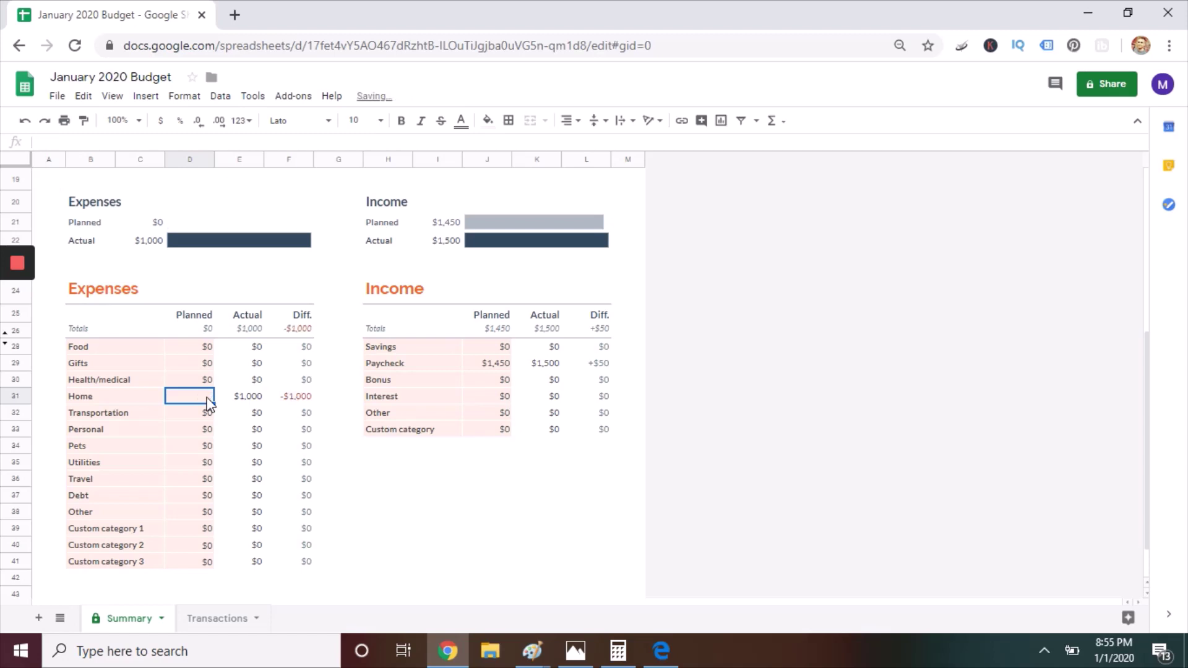
{"action": "key", "text": "Return"}
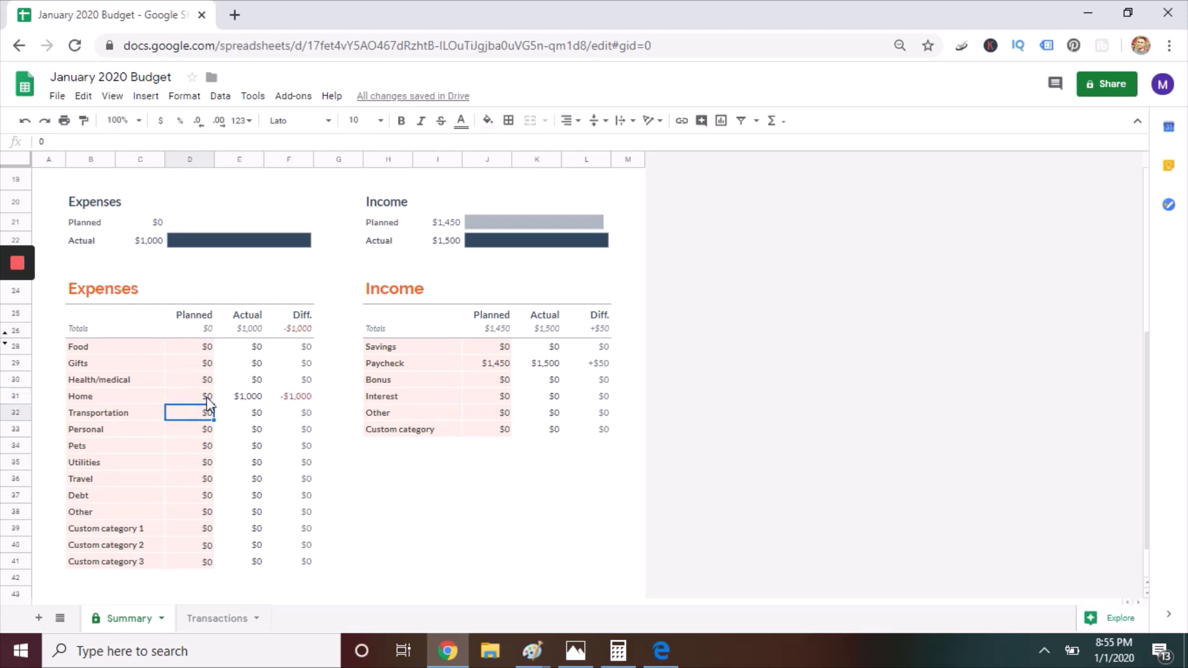
{"action": "left_click", "coordinate": [499, 366]}
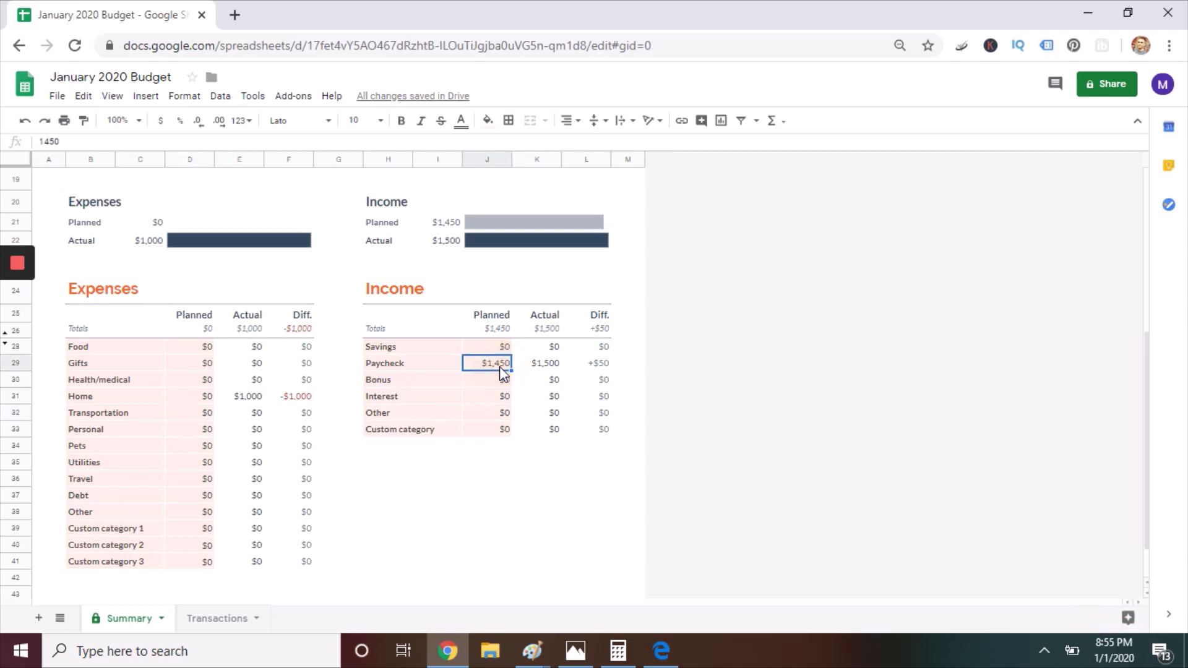
{"action": "key", "text": "Delete"}
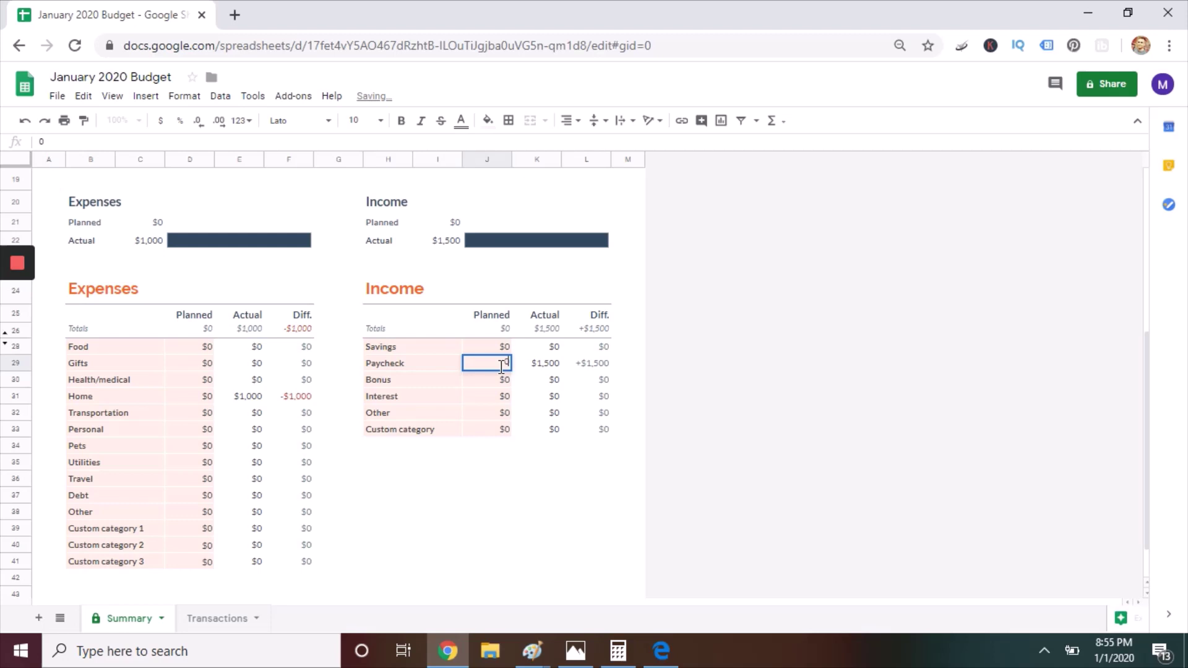
{"action": "left_click", "coordinate": [501, 373]}
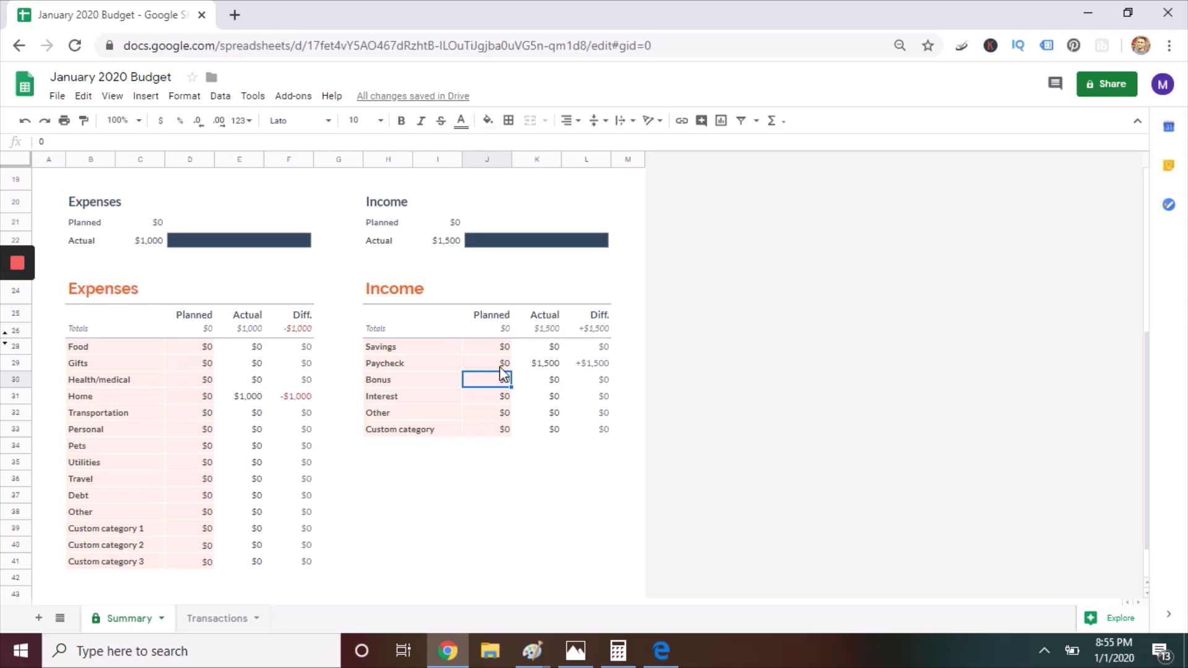
Check the Transactions sheet, then return to Summary where every total reads $0
{"action": "left_click", "coordinate": [229, 624]}
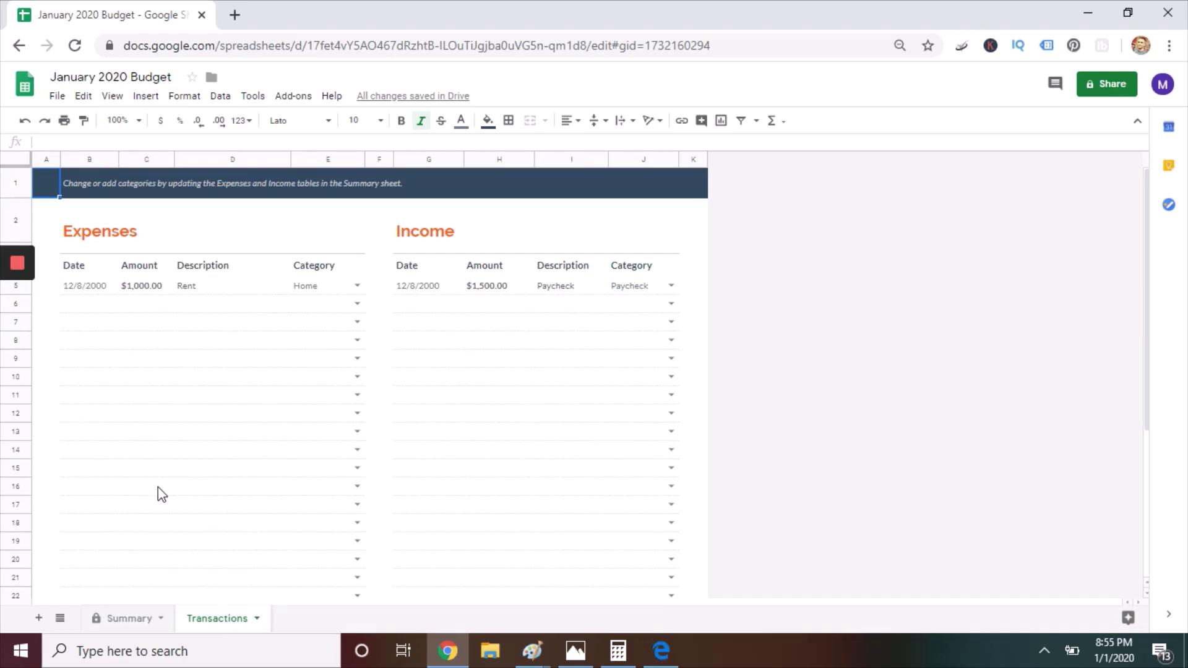
{"action": "left_click", "coordinate": [622, 289]}
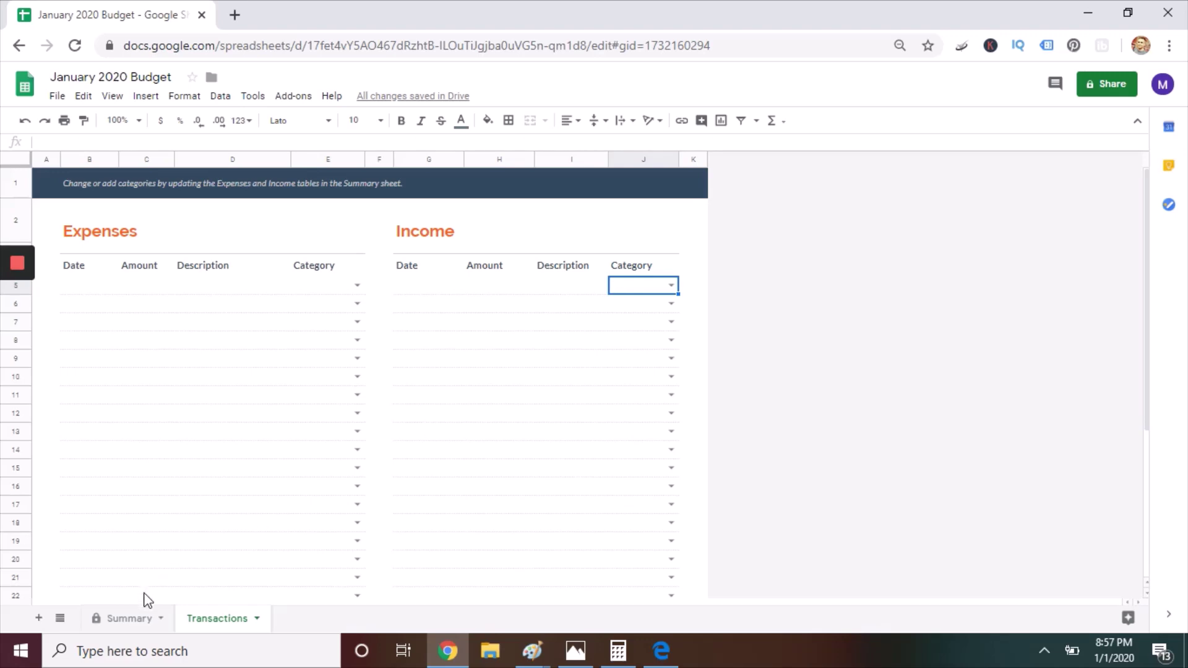
{"action": "left_click", "coordinate": [120, 626]}
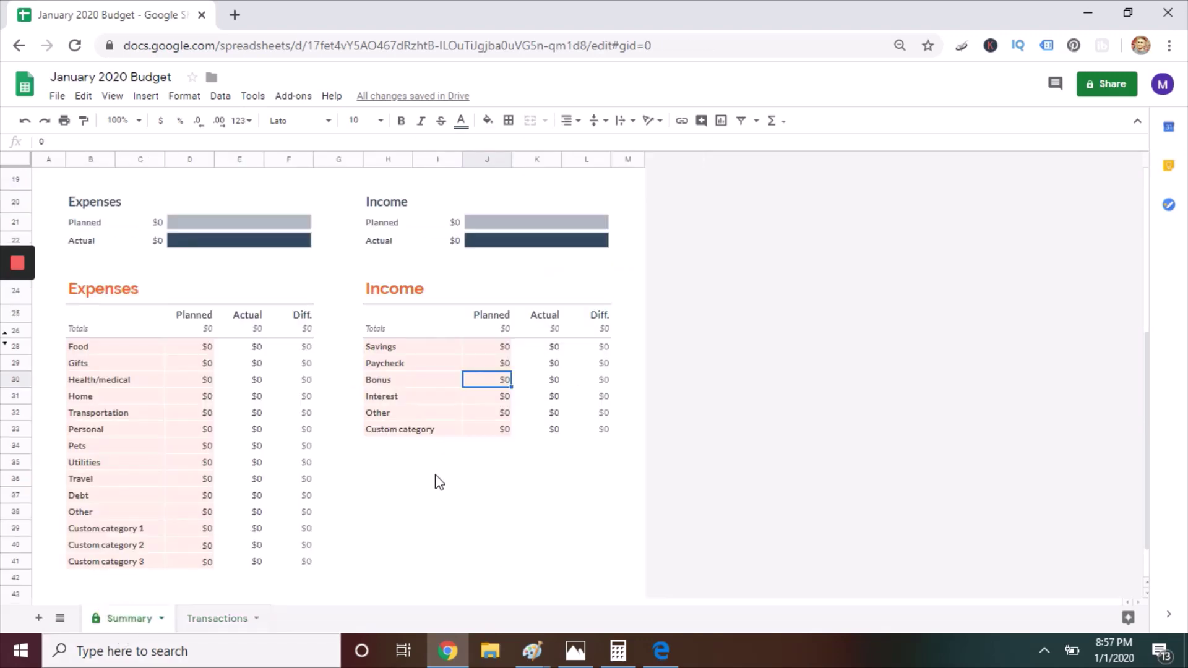
{"action": "left_click", "coordinate": [427, 501]}
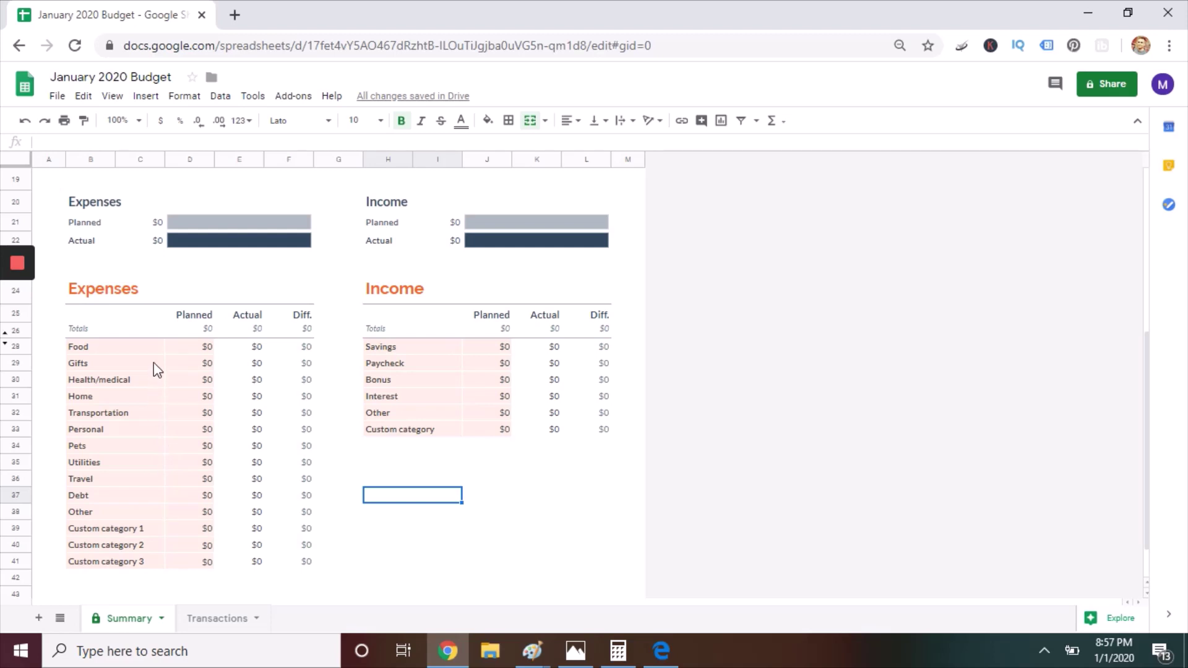
Rename the Food category to groceries, the next to dining out, and Custom category 1 to Childcare
{"action": "key", "text": "Down"}
{"action": "key", "text": "Down"}
{"action": "key", "text": "Down"}
{"action": "key", "text": "Down"}
{"action": "key", "text": "Down"}
{"action": "key", "text": "Down"}
{"action": "key", "text": "Down"}
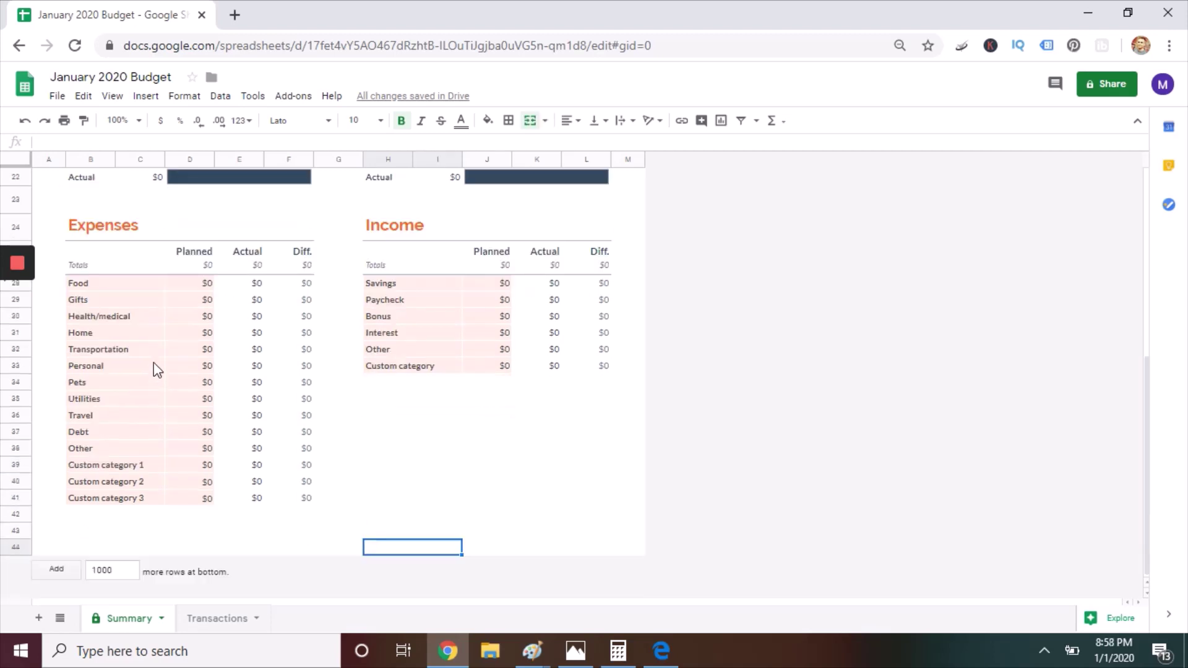
{"action": "left_click", "coordinate": [94, 283]}
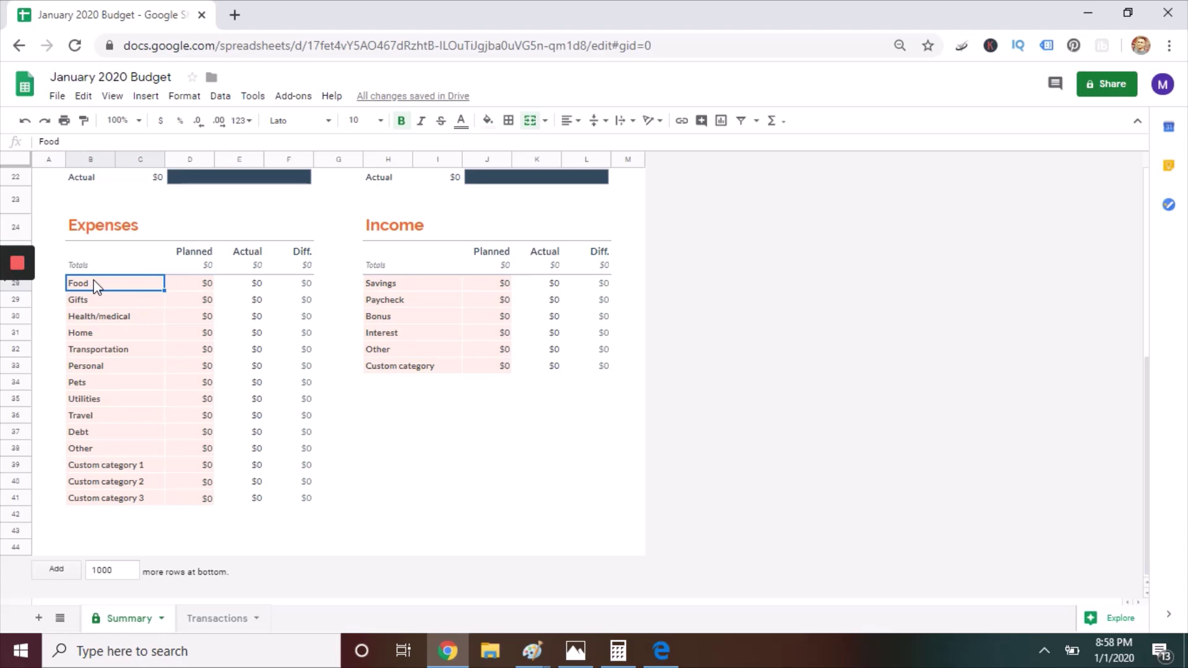
{"action": "double_click", "coordinate": [94, 280]}
{"action": "type", "text": "groc"}
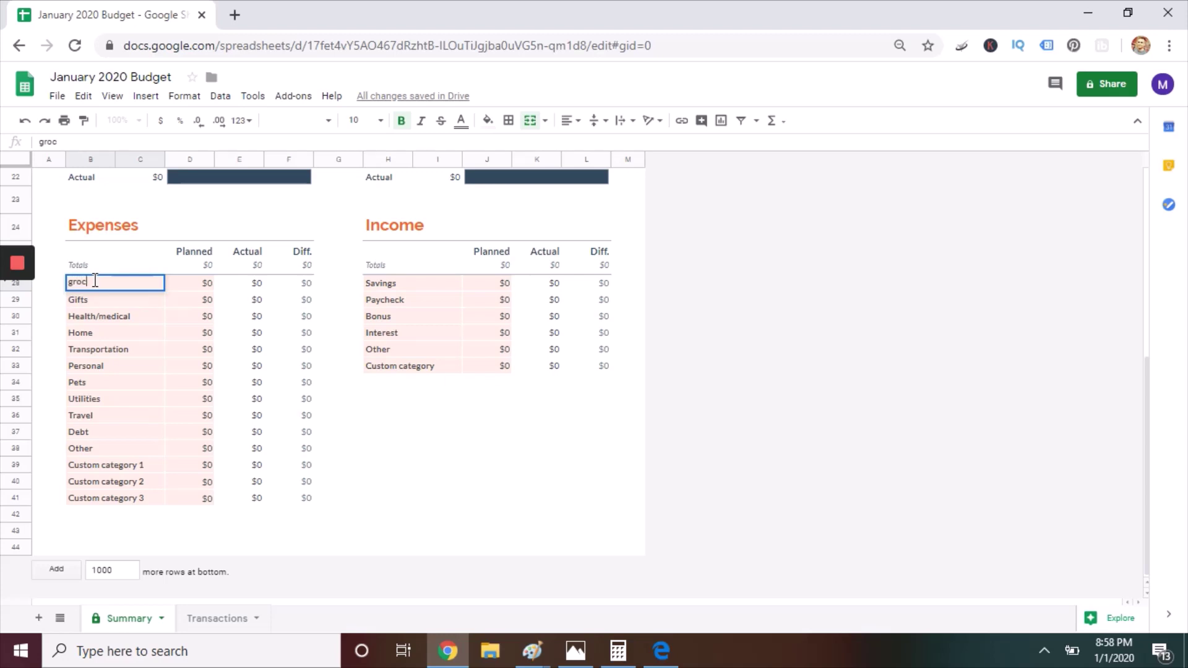
{"action": "type", "text": "eries"}
{"action": "key", "text": "Return"}
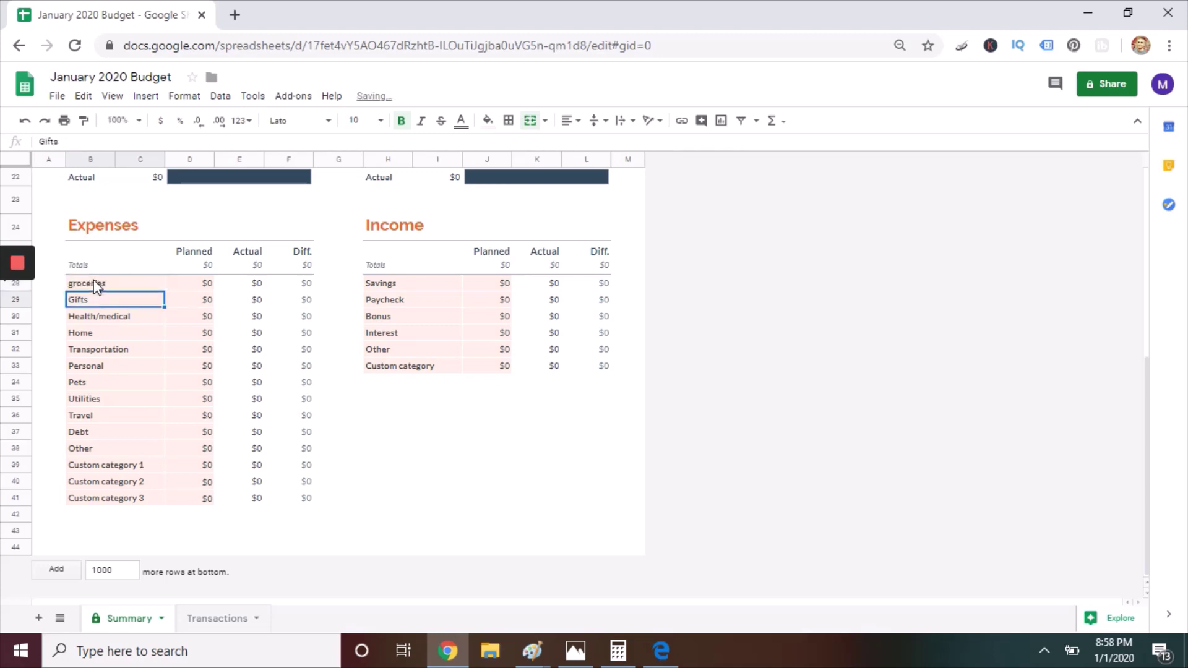
{"action": "type", "text": "dining out"}
{"action": "key", "text": "Return"}
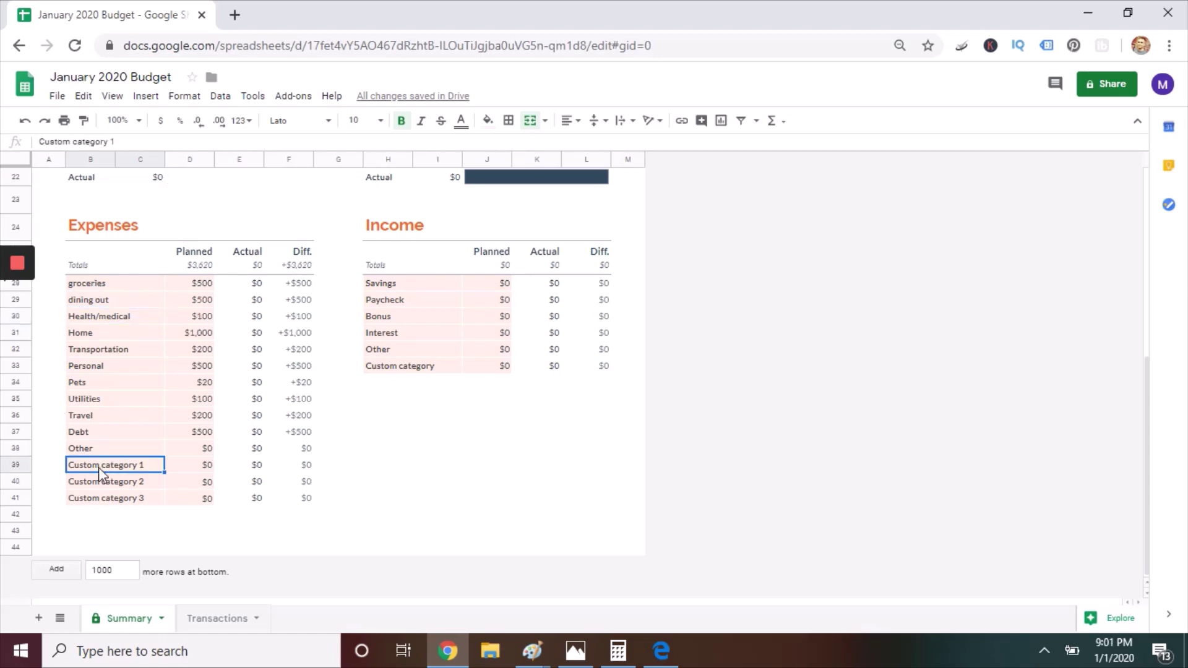
{"action": "type", "text": "Childcare"}
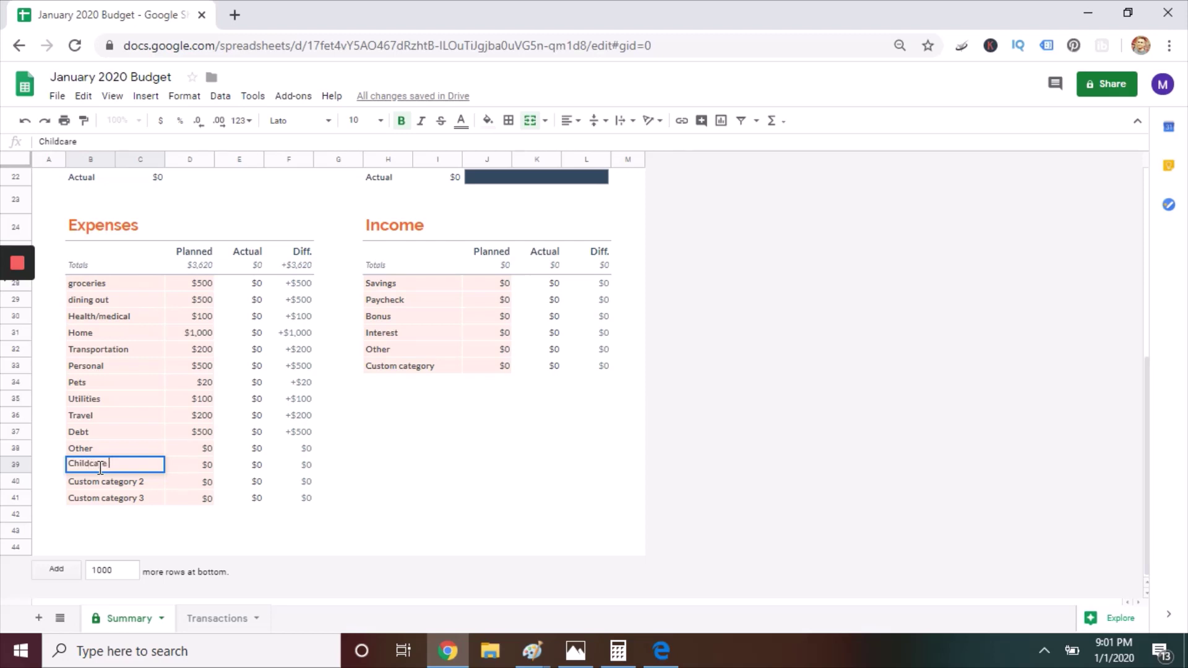
{"action": "key", "text": "Return"}
{"action": "key", "text": "Down"}
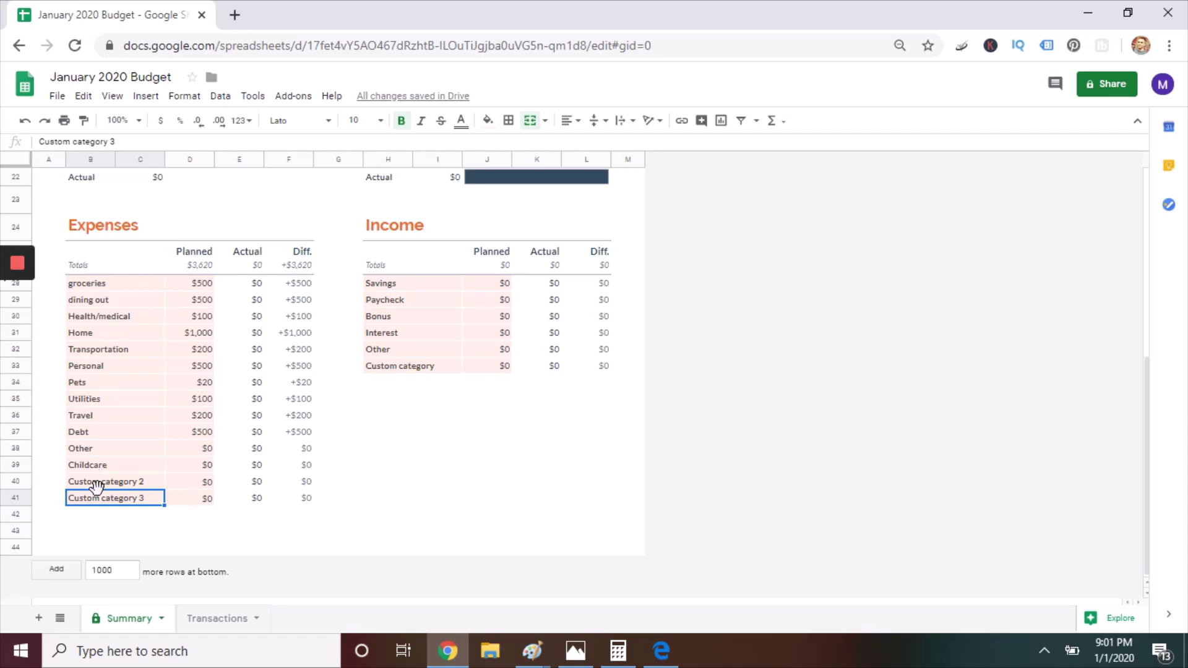
Fill the Custom category 3 row down to row 44, accepting the Heads up warning
{"action": "left_click", "coordinate": [279, 504], "text": "shift"}
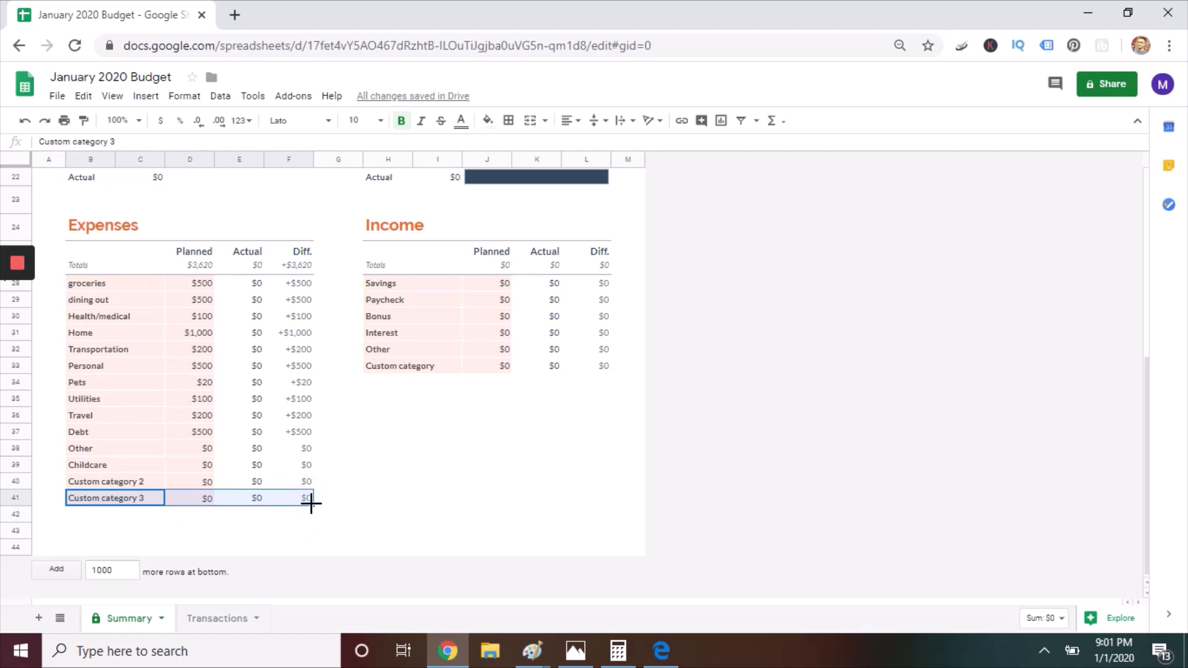
{"action": "left_click_drag", "start_coordinate": [313, 505], "coordinate": [313, 554]}
{"action": "left_click", "coordinate": [739, 399]}
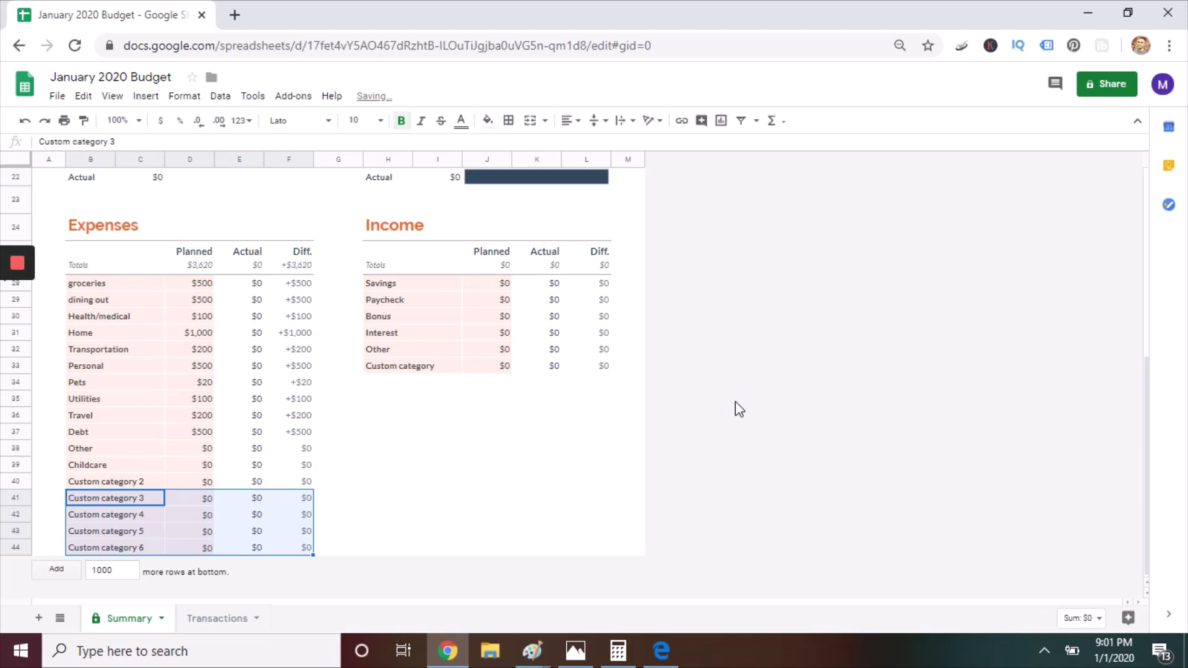
{"action": "left_click", "coordinate": [124, 551]}
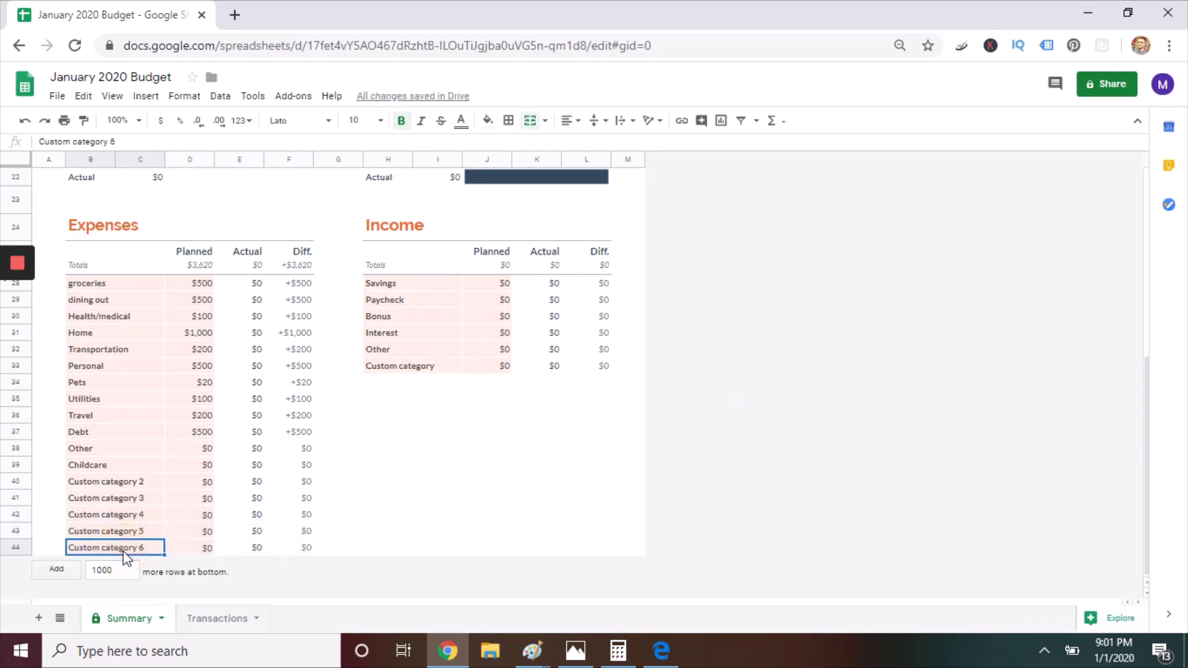
{"action": "left_click", "coordinate": [502, 301]}
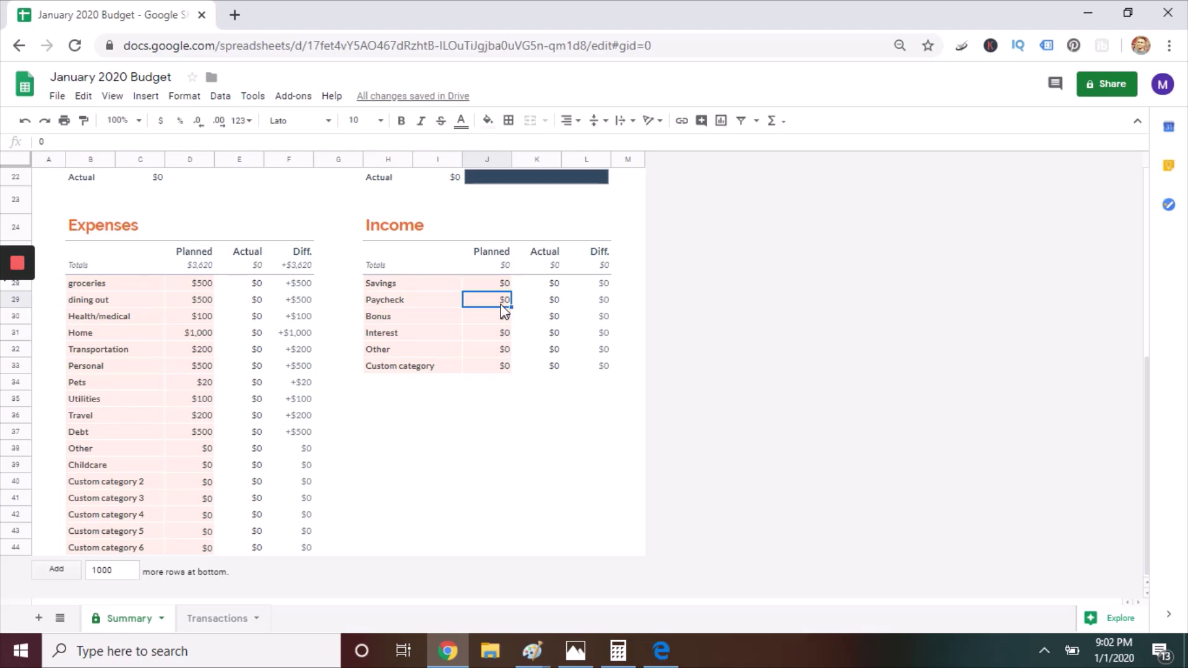
Enter $2,000 as the planned Paycheck income, then go to the Transactions sheet
{"action": "type", "text": "2000"}
{"action": "key", "text": "Return"}
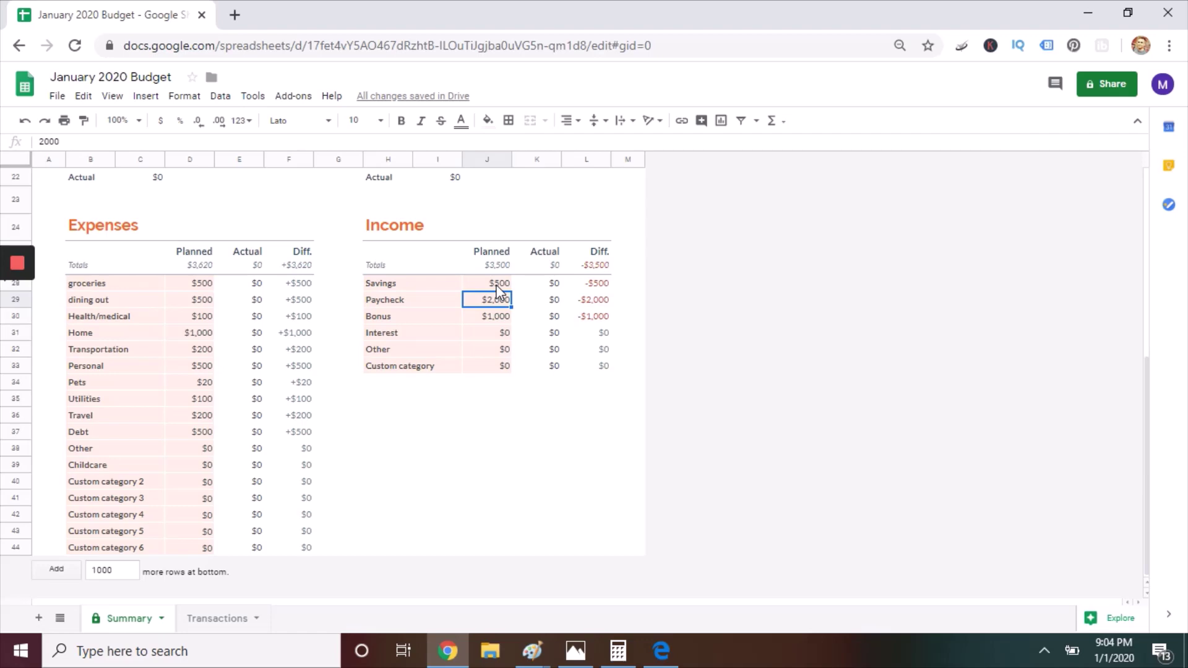
{"action": "left_click", "coordinate": [220, 622]}
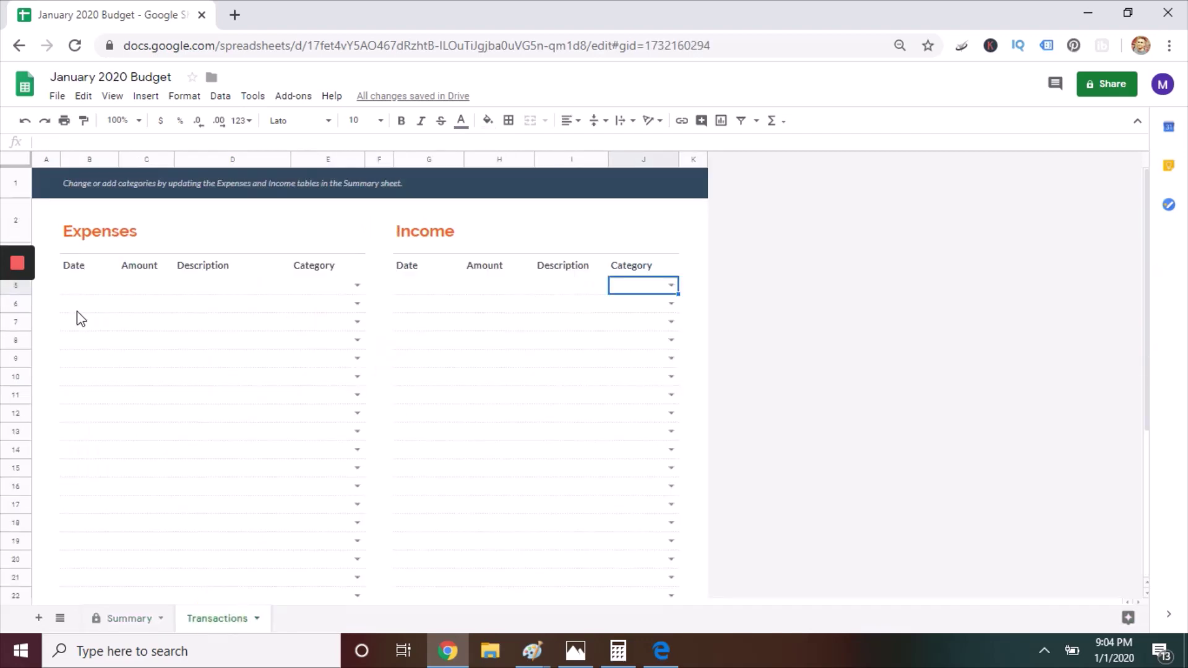
Enter 1/10/2020, 100 and Groceries in B5:D5, choose category groceries, and return to Summary
{"action": "left_click", "coordinate": [73, 288]}
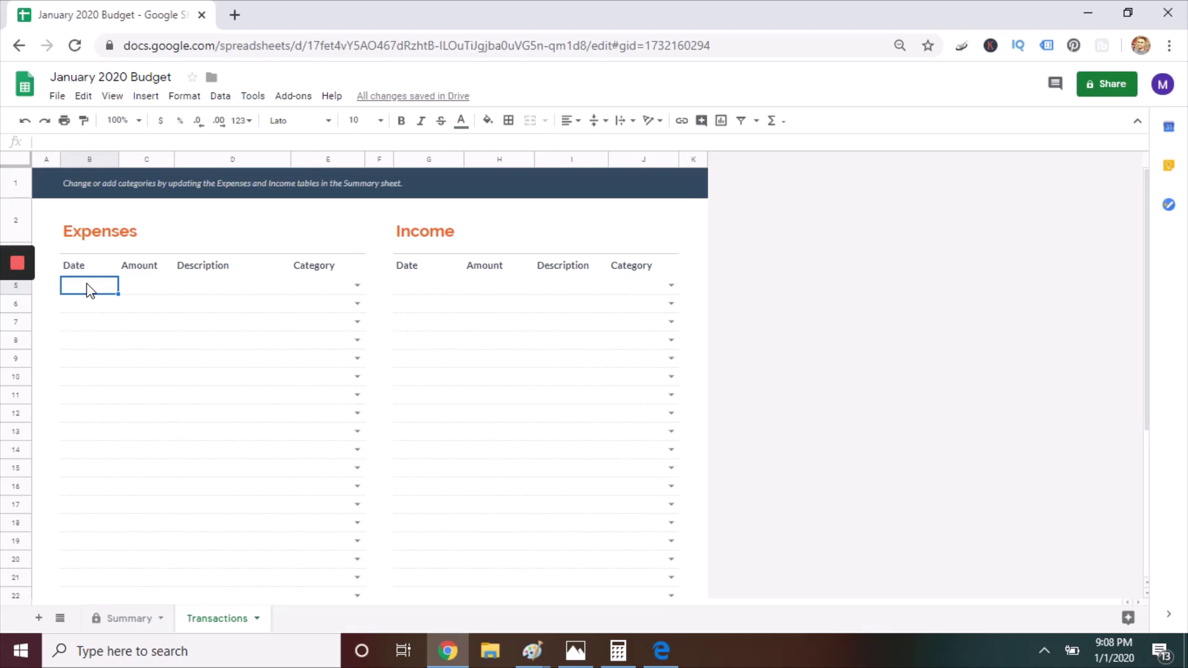
{"action": "type", "text": "1/10/2020"}
{"action": "key", "text": "Tab"}
{"action": "type", "text": "100"}
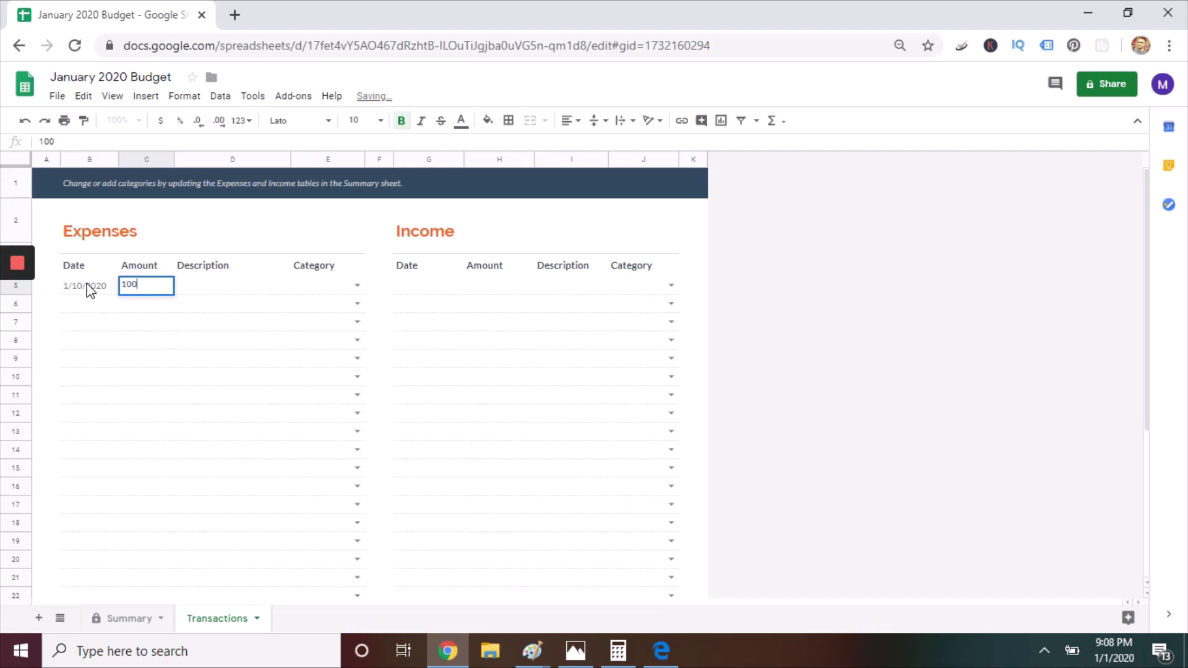
{"action": "key", "text": "Tab"}
{"action": "type", "text": "Groceries"}
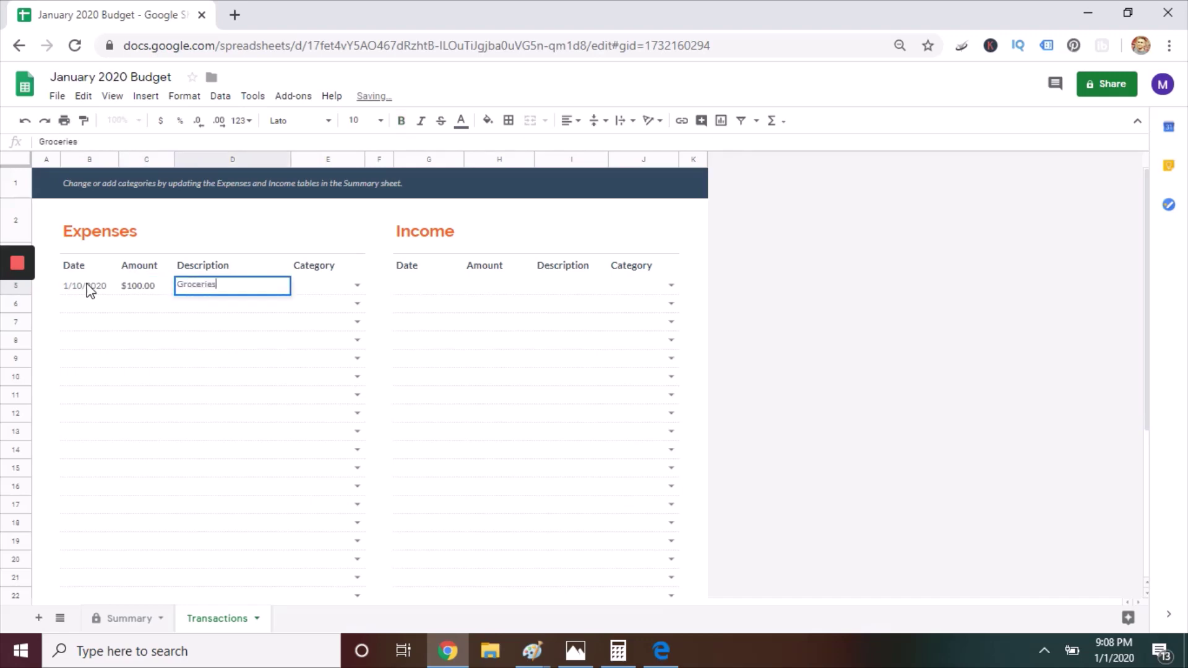
{"action": "key", "text": "Tab"}
{"action": "left_click", "coordinate": [335, 286]}
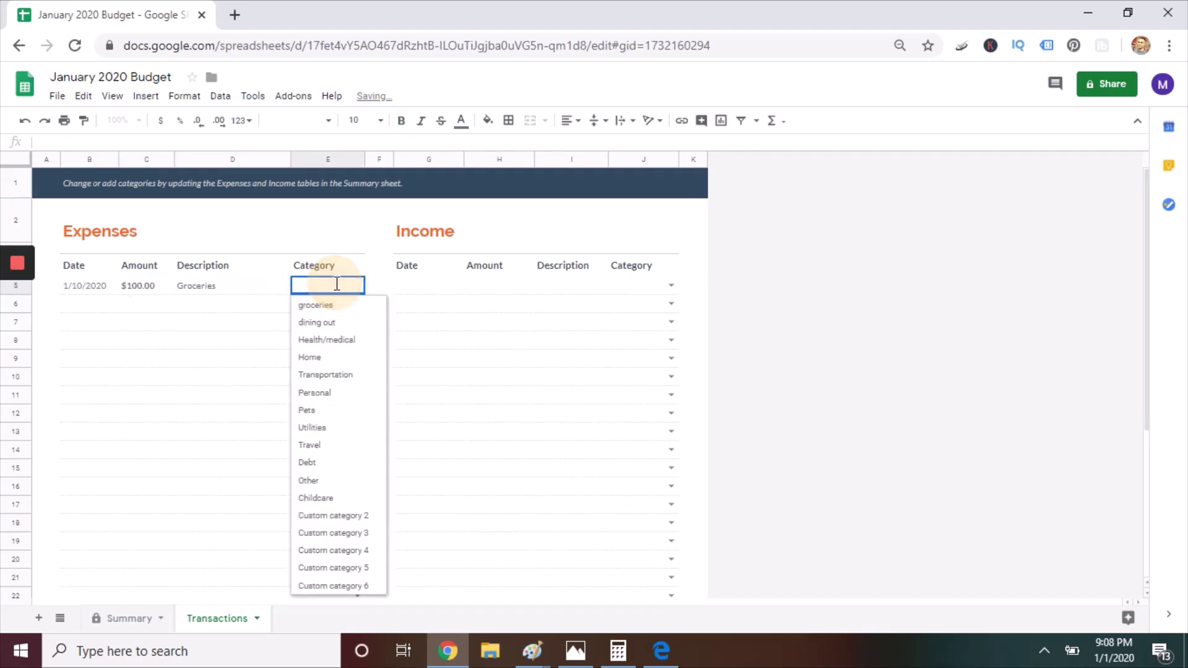
{"action": "left_click", "coordinate": [333, 308]}
{"action": "left_click", "coordinate": [329, 316]}
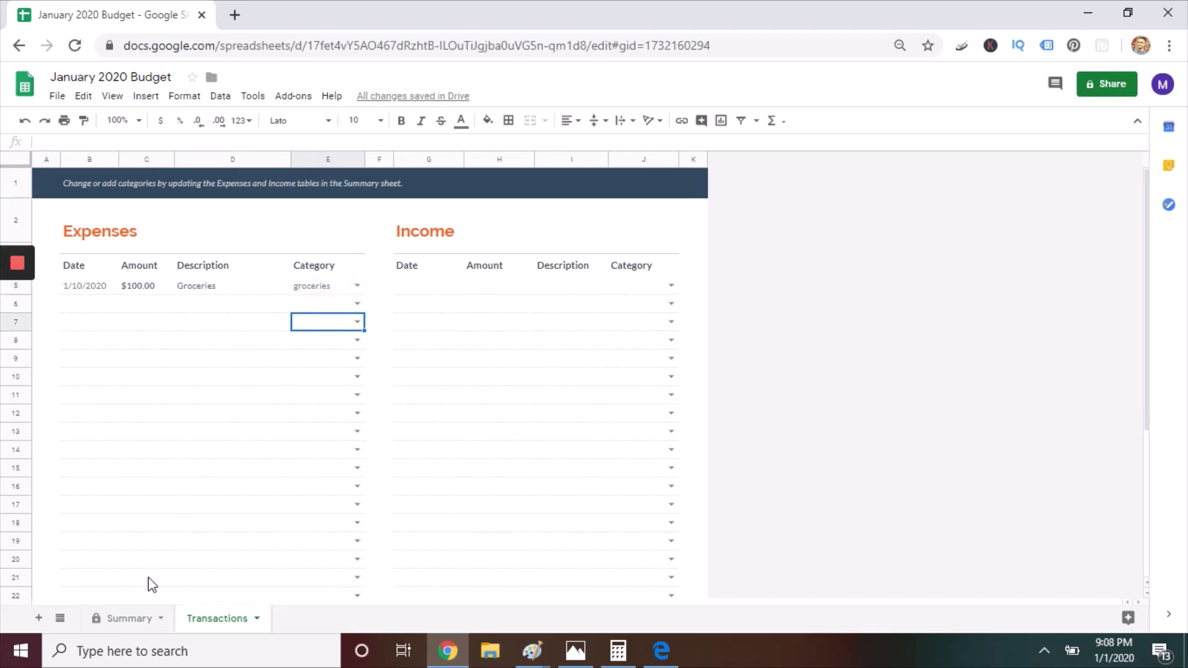
{"action": "left_click", "coordinate": [132, 620]}
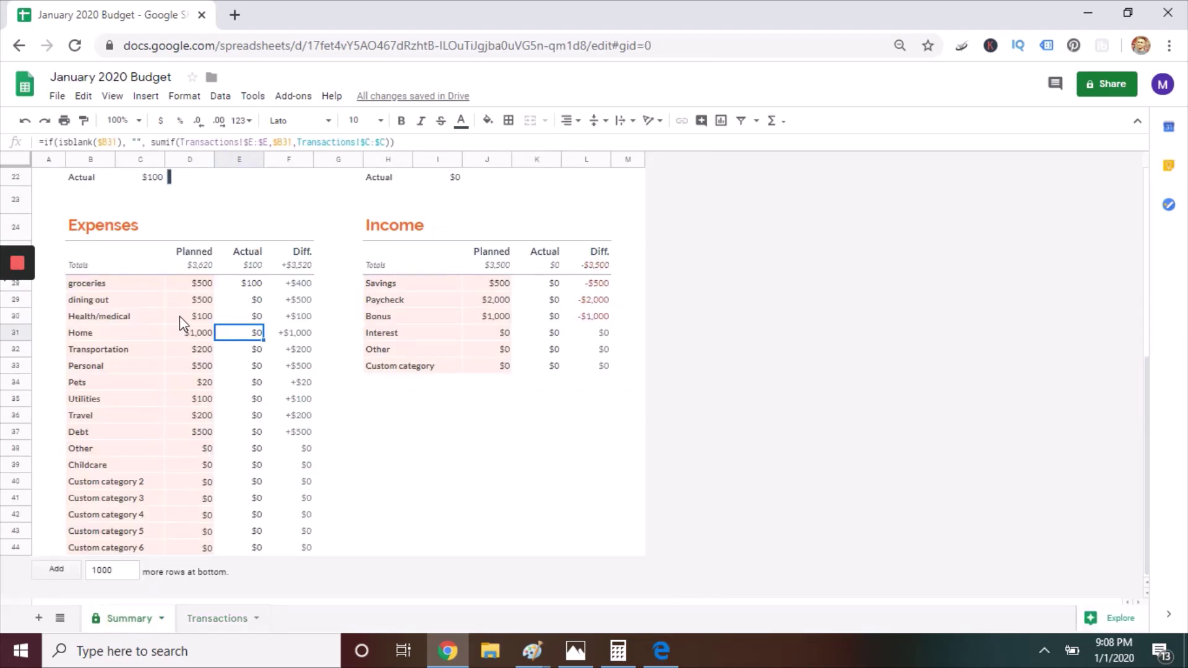
Inspect the groceries planned and actual cells, then select the logged transaction's date on Transactions
{"action": "left_click", "coordinate": [195, 282]}
{"action": "left_click", "coordinate": [242, 285]}
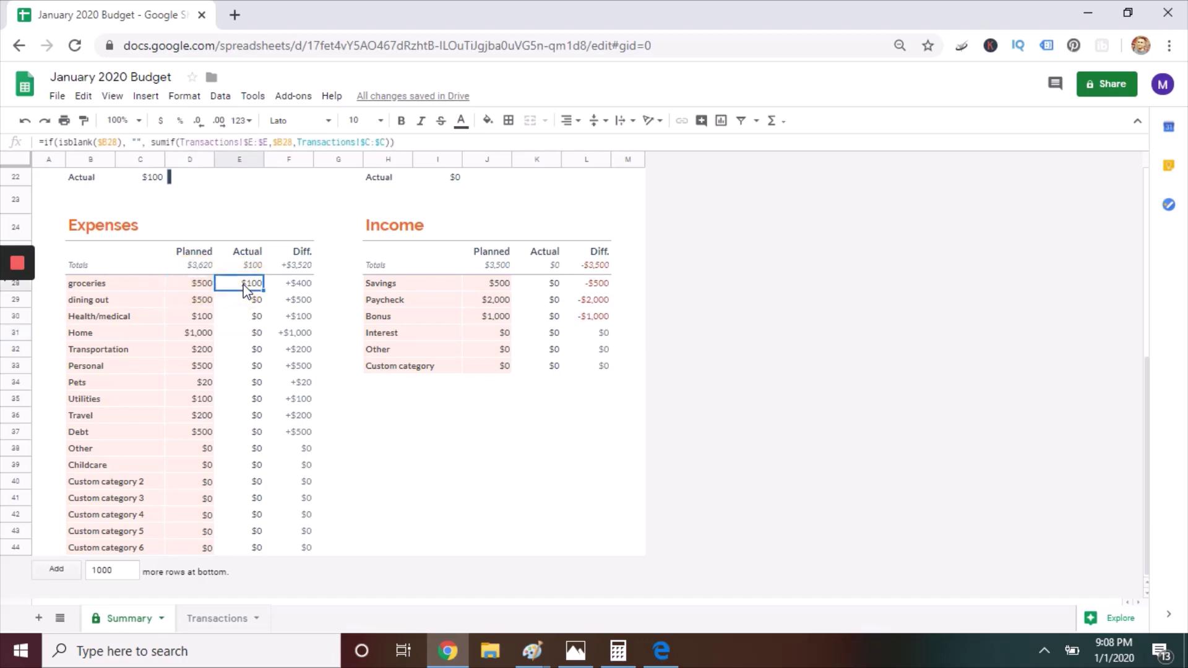
{"action": "left_click", "coordinate": [206, 286]}
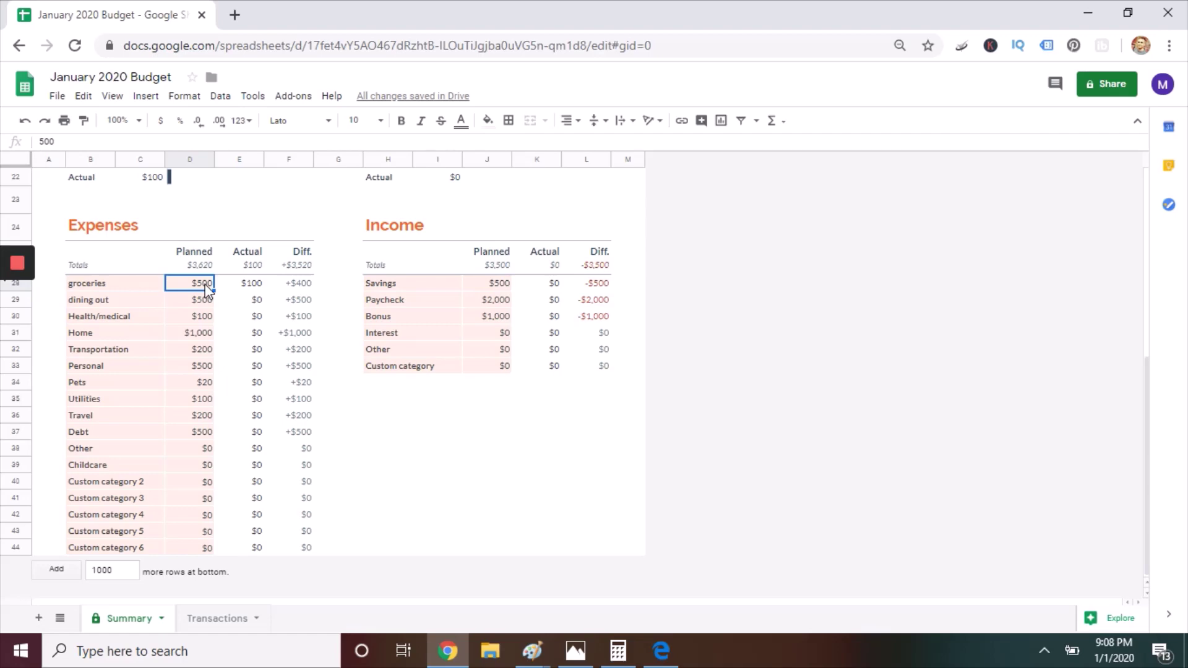
{"action": "left_click", "coordinate": [213, 619]}
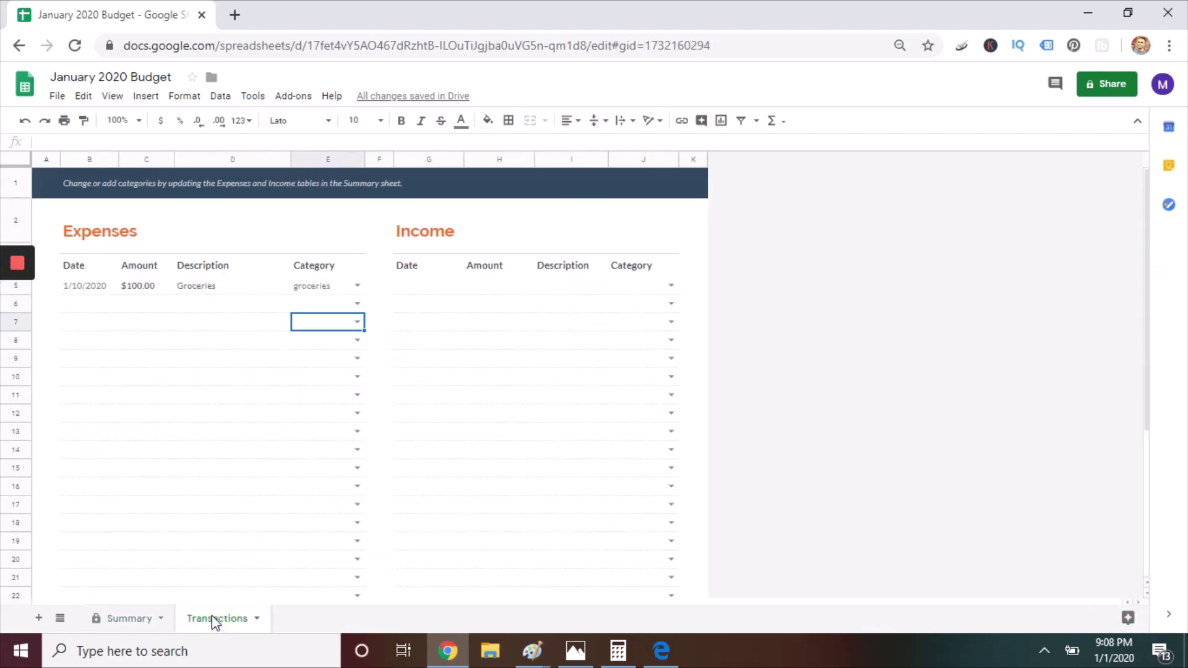
{"action": "left_click", "coordinate": [87, 287]}
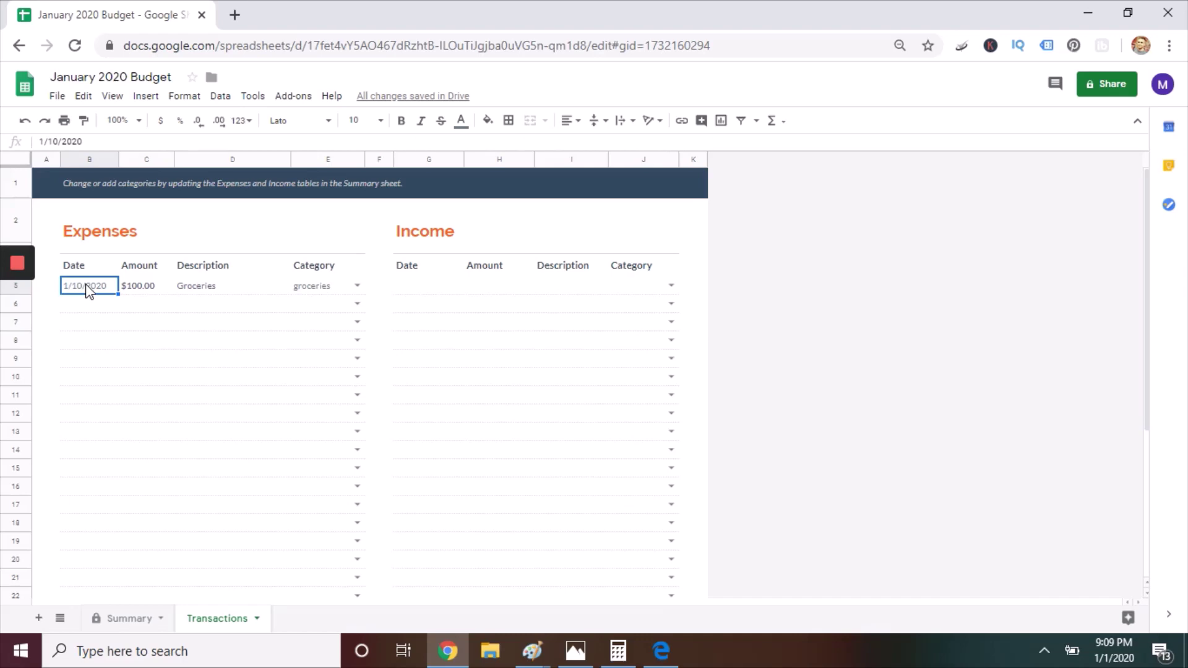
Return to the Summary sheet, where groceries shows $500 planned and $100 actual
{"action": "left_click", "coordinate": [110, 618]}
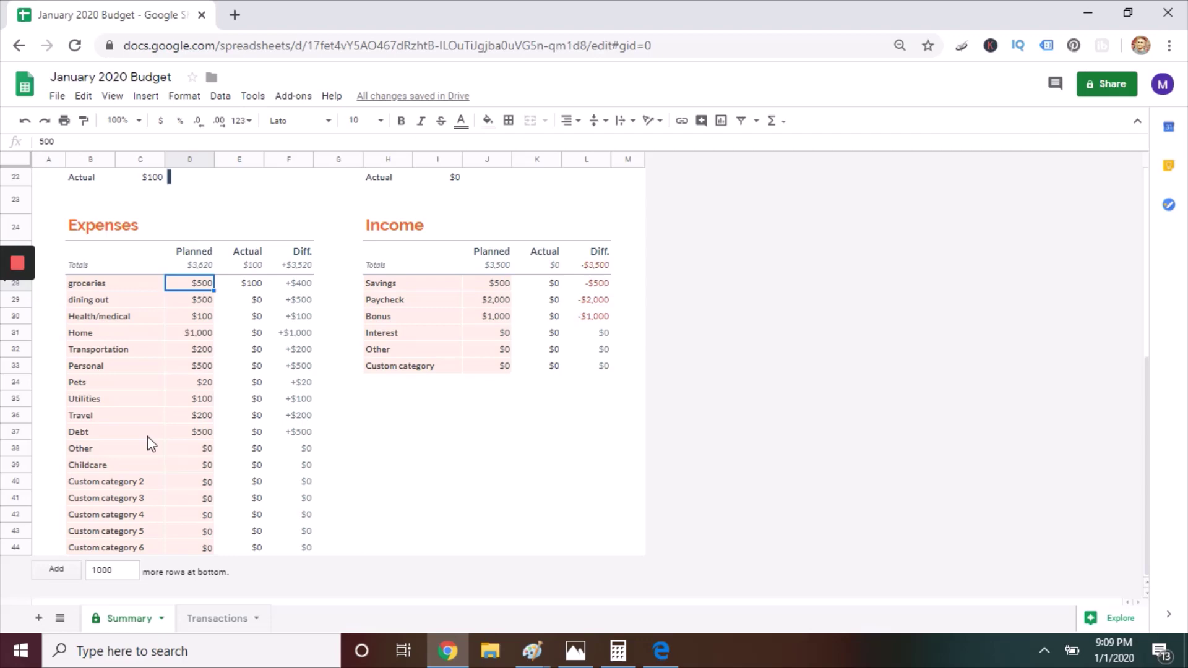